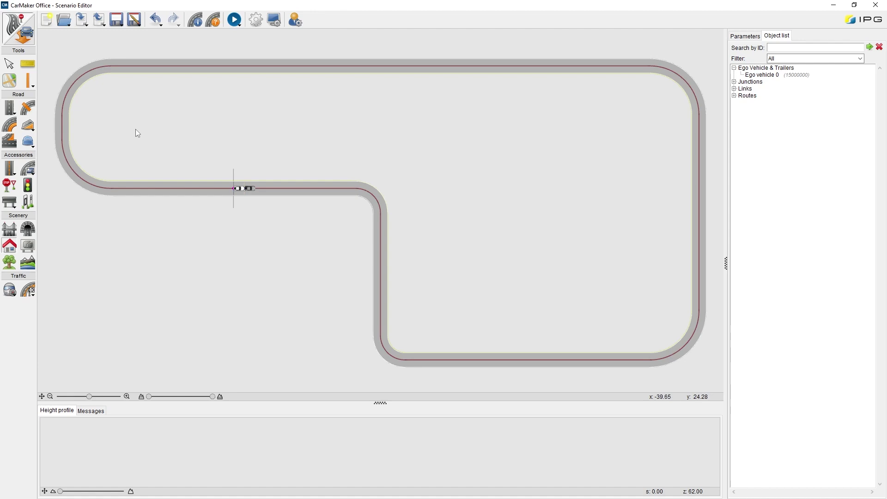
# Select the ego vehicle and list its driver templates: Test Run, Car_Aggressive, Car_Defensive, Car_Normal.
pyautogui.click(26, 32)
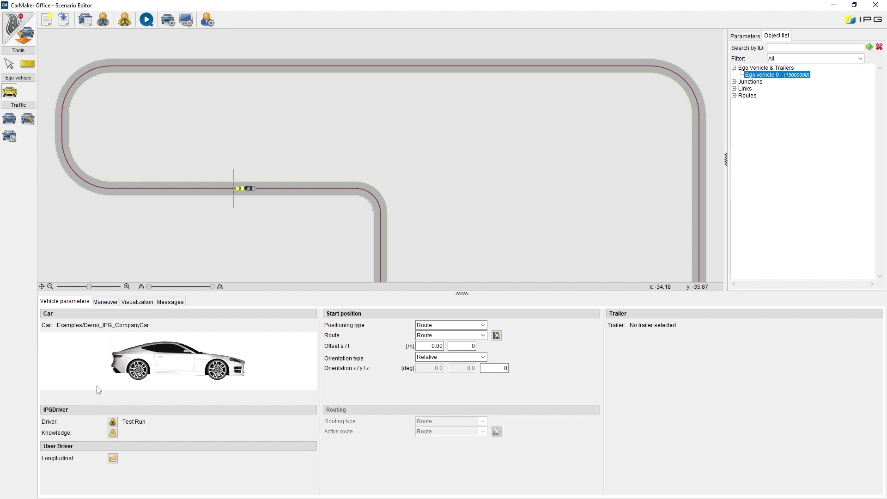
pyautogui.click(113, 422)
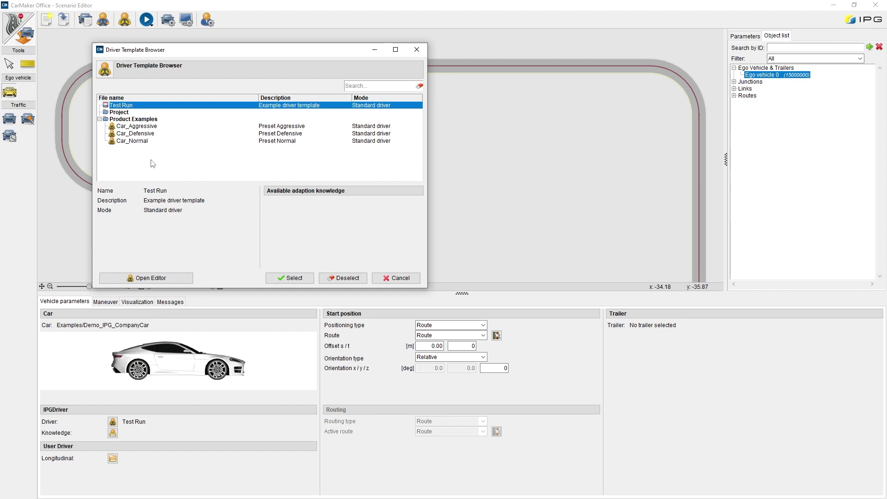
# Compare the Test Run and Car_Normal templates, then open read-only Car_Normal in the Driver Template Editor.
pyautogui.click(155, 143)
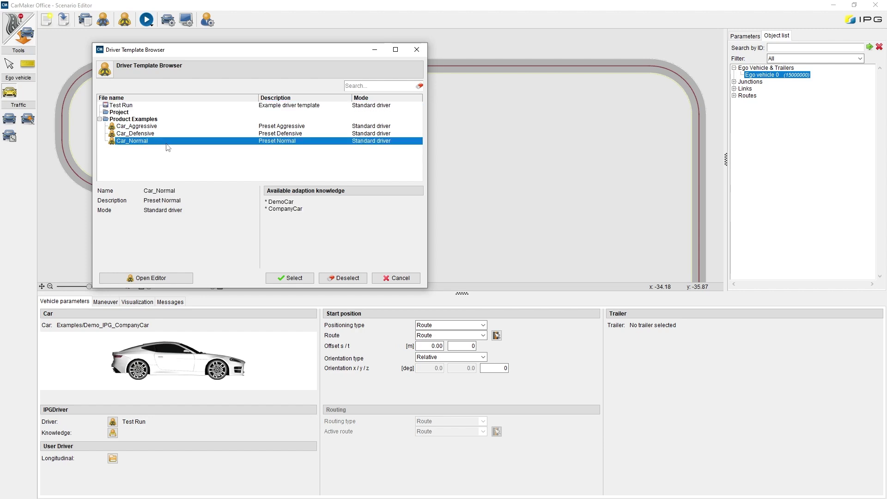
pyautogui.click(162, 107)
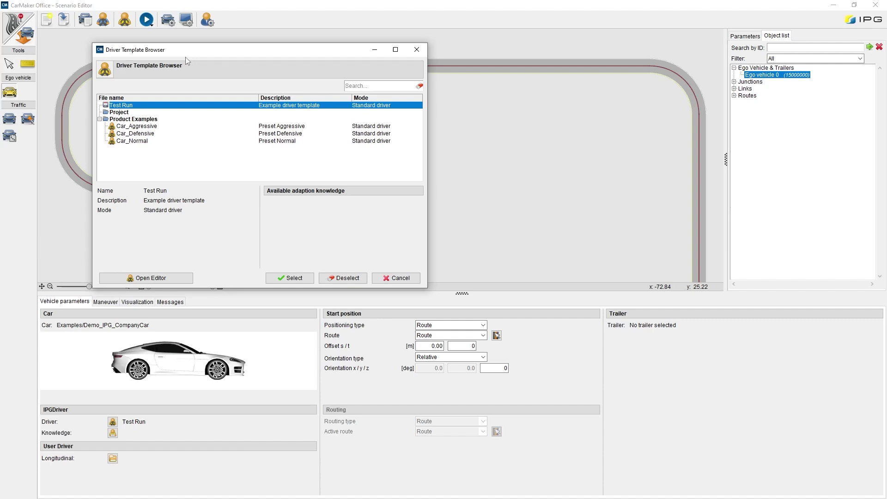
pyautogui.click(170, 141)
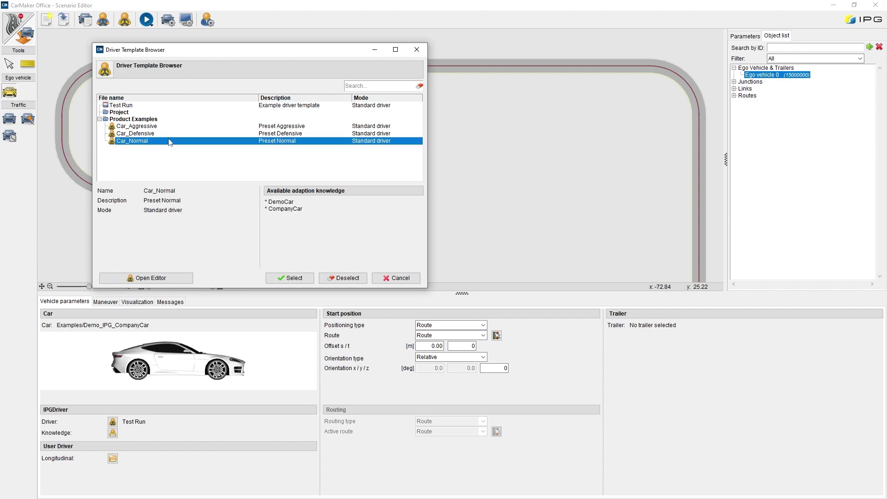
pyautogui.click(155, 278)
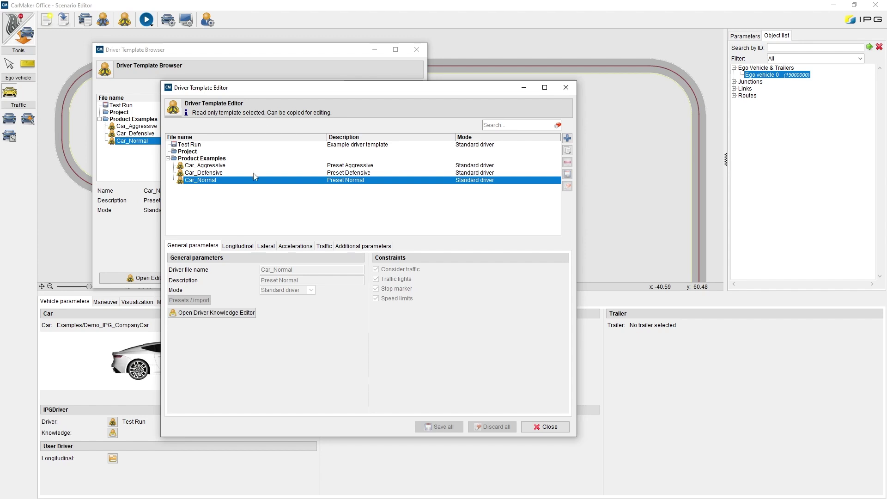
# Copy Car_Normal into an editable Car_Normal_1 under Project, keeping the Standard driver mode.
pyautogui.click(567, 151)
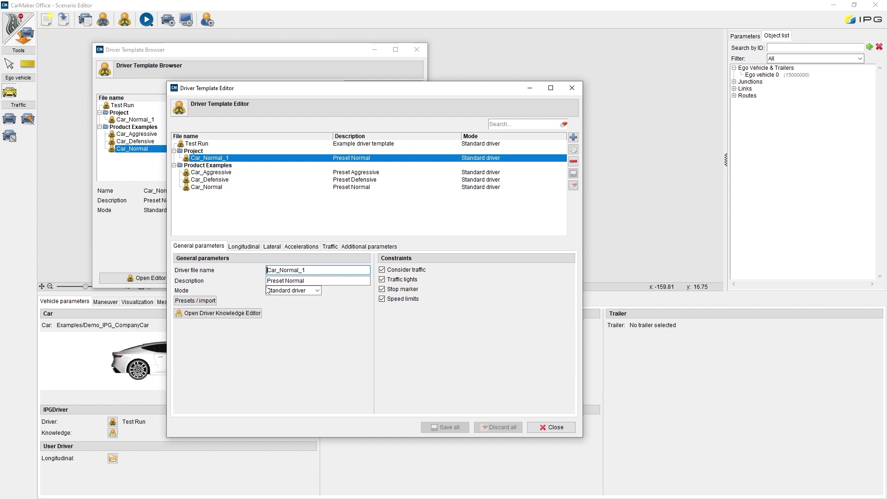
pyautogui.click(290, 291)
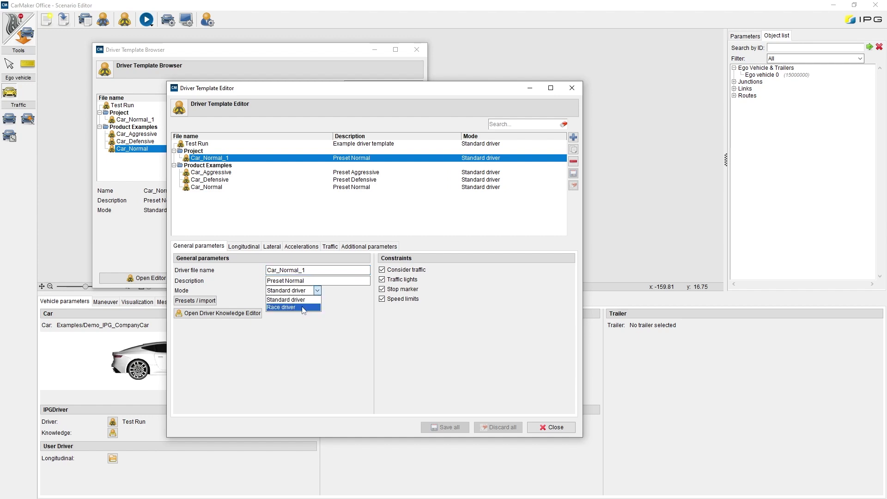
pyautogui.click(302, 298)
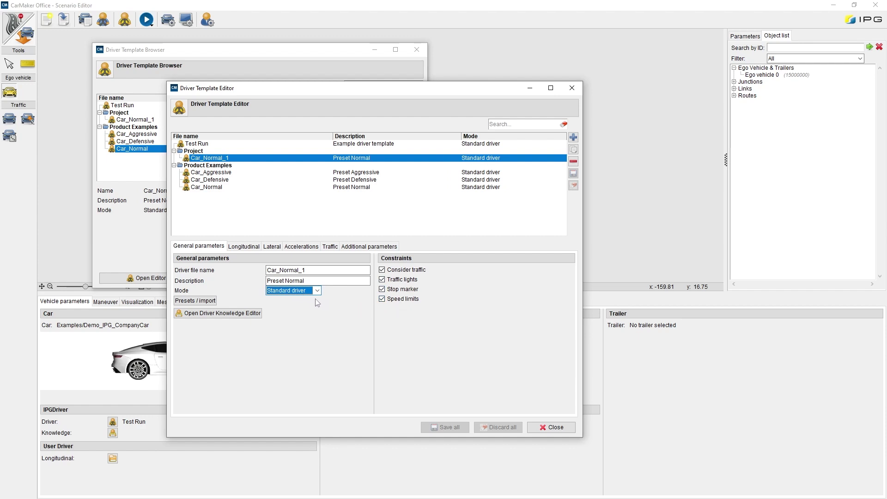
# Review Car_Normal_1's longitudinal parameters, then its lateral ones: 630 deg steering limit, 0.5 corner cutting.
pyautogui.click(242, 247)
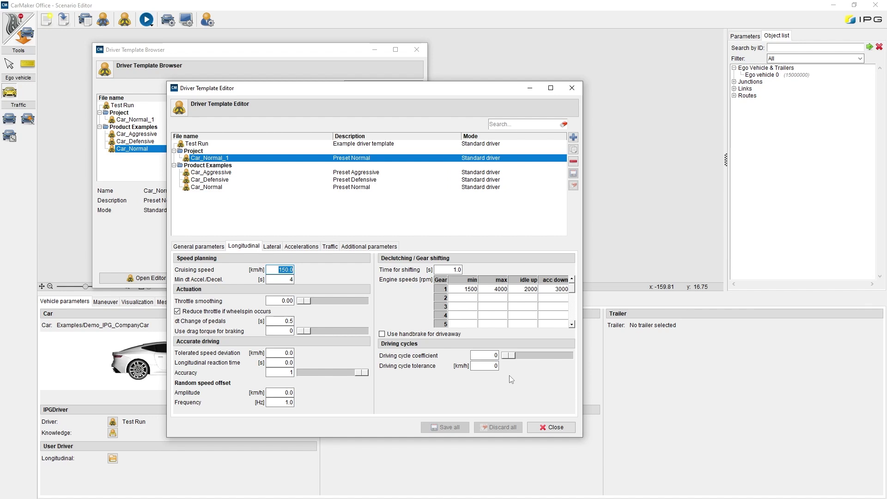
pyautogui.click(272, 247)
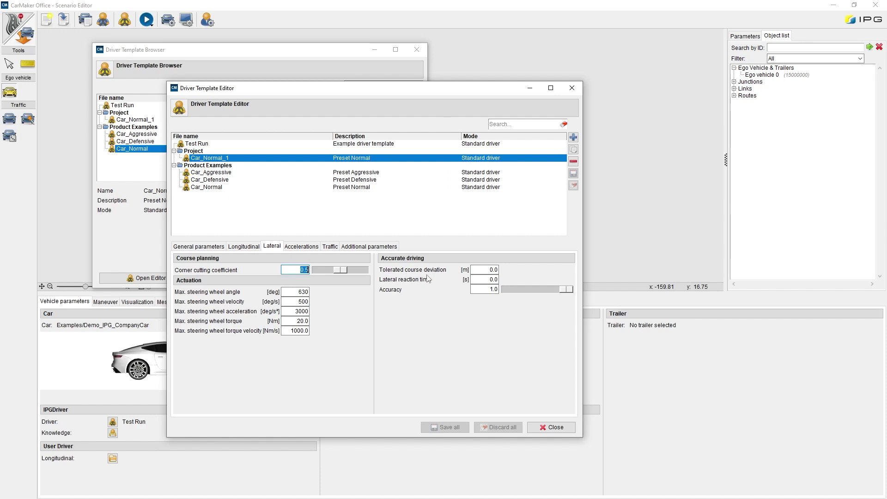
# Check Car_Normal_1's acceleration limits (3.0, -4.0, 4.0 m/s²) and speed-dependent knowledge table, leaving it off.
pyautogui.click(315, 247)
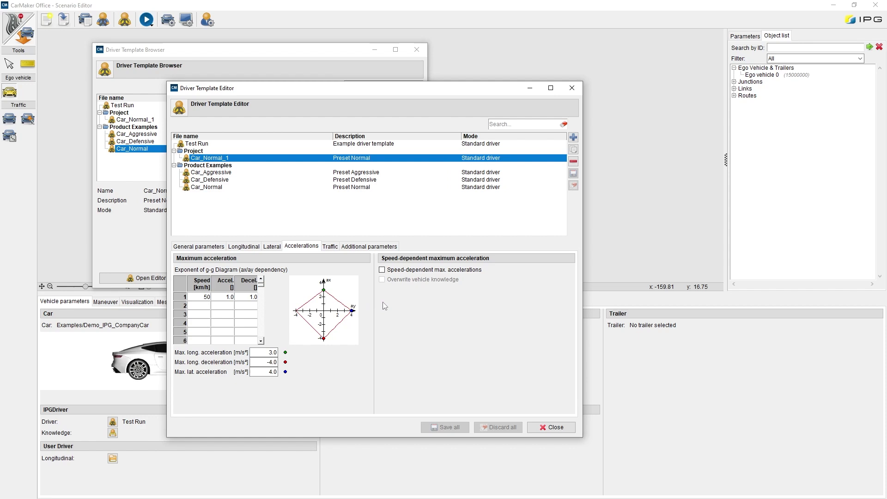
pyautogui.click(389, 271)
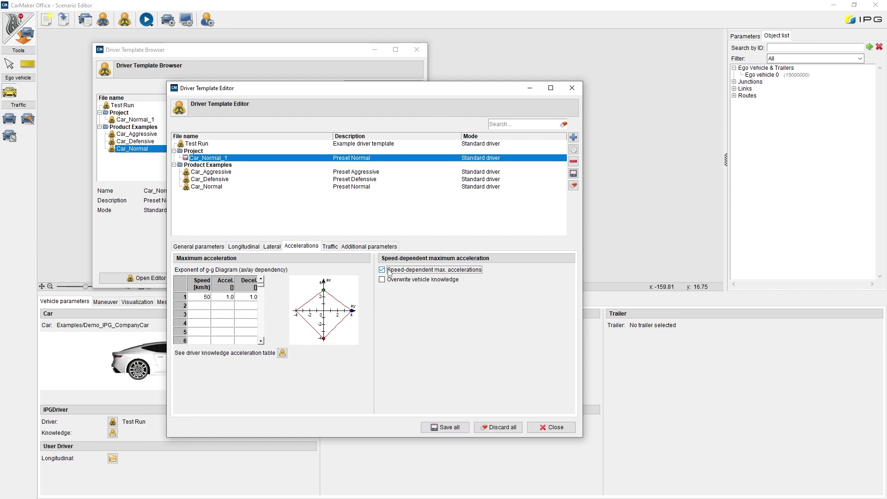
pyautogui.click(282, 353)
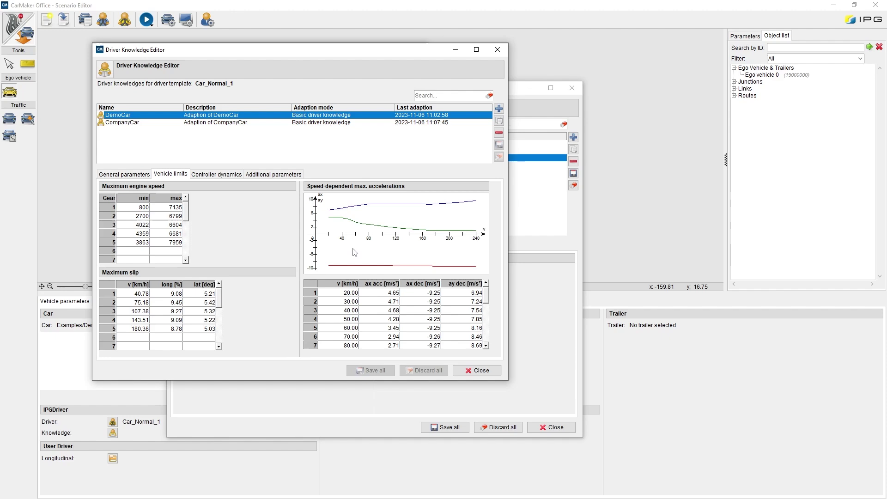
pyautogui.click(493, 53)
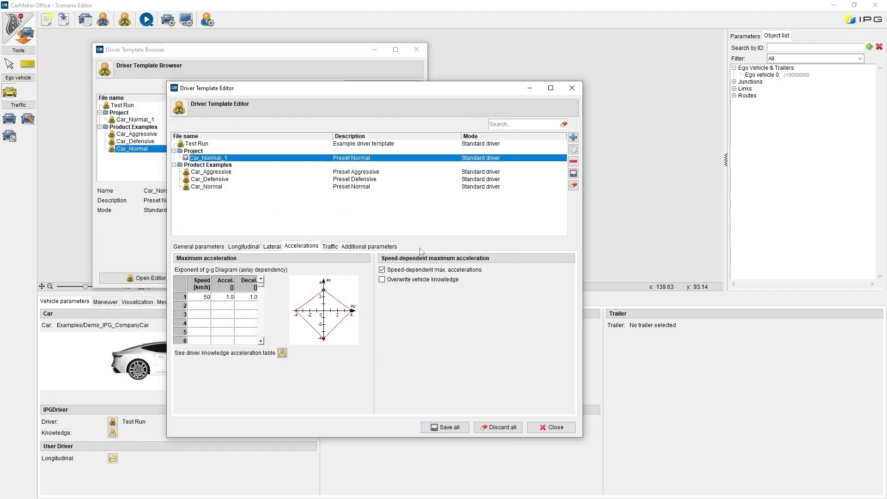
pyautogui.click(410, 271)
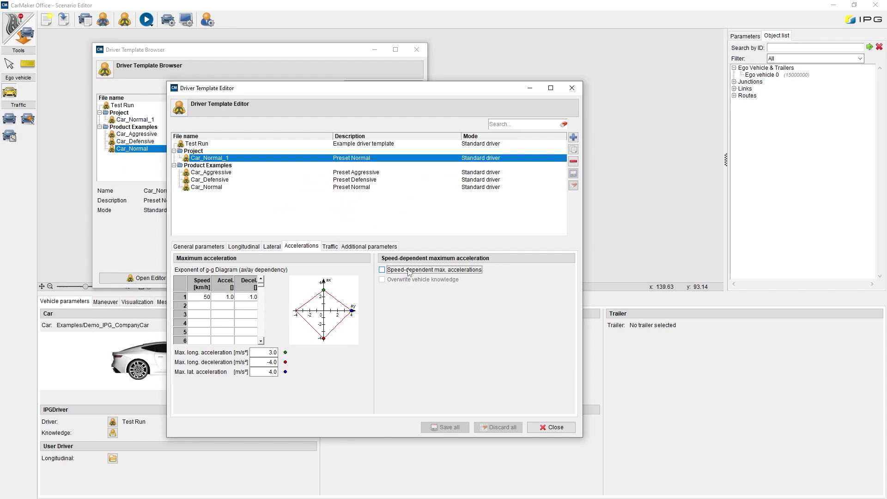
# Review Car_Normal_1's traffic and overtaking settings, then its empty additional parameters page.
pyautogui.click(330, 246)
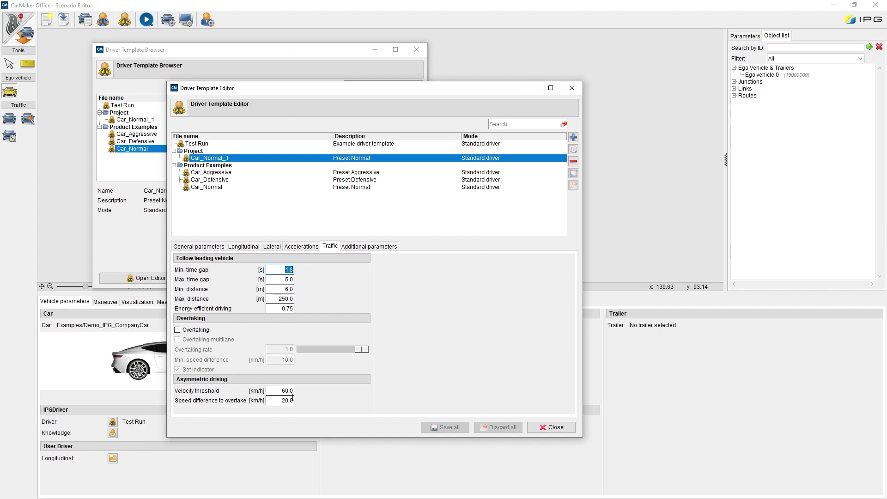
pyautogui.click(347, 249)
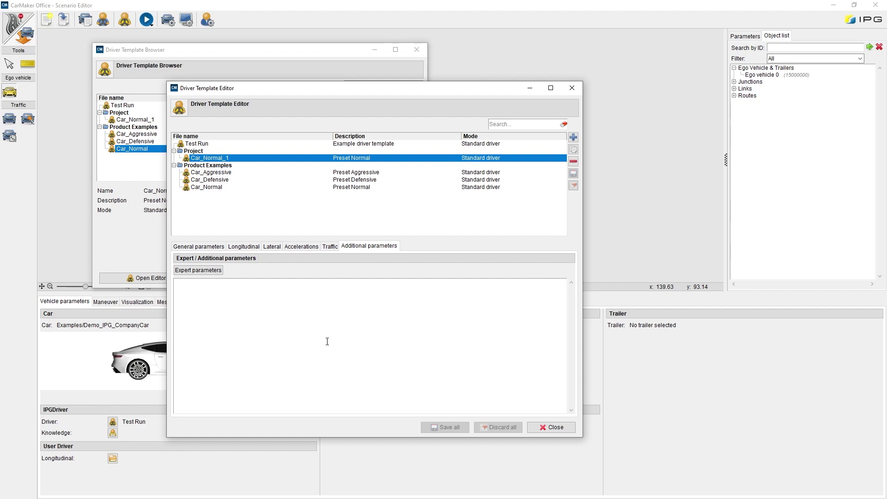
# Enable Rally driver active in expert parameters, then assign Car_Normal as the ego vehicle's driver.
pyautogui.click(207, 276)
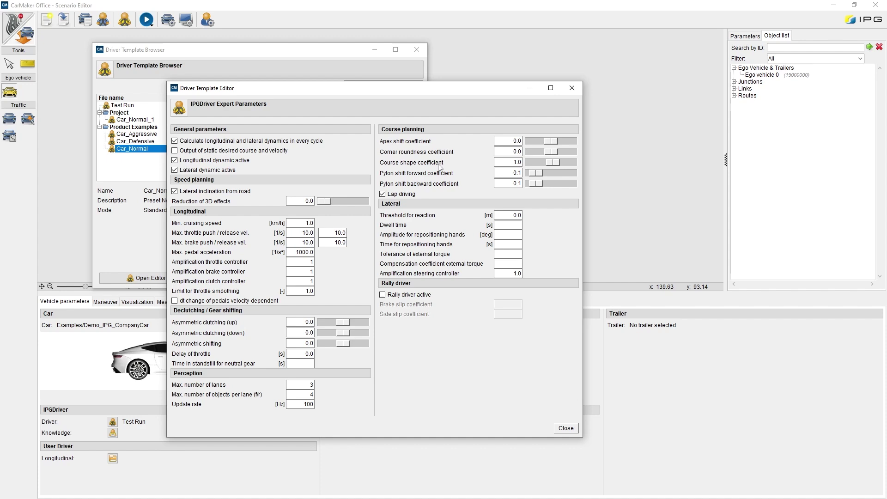
pyautogui.click(399, 294)
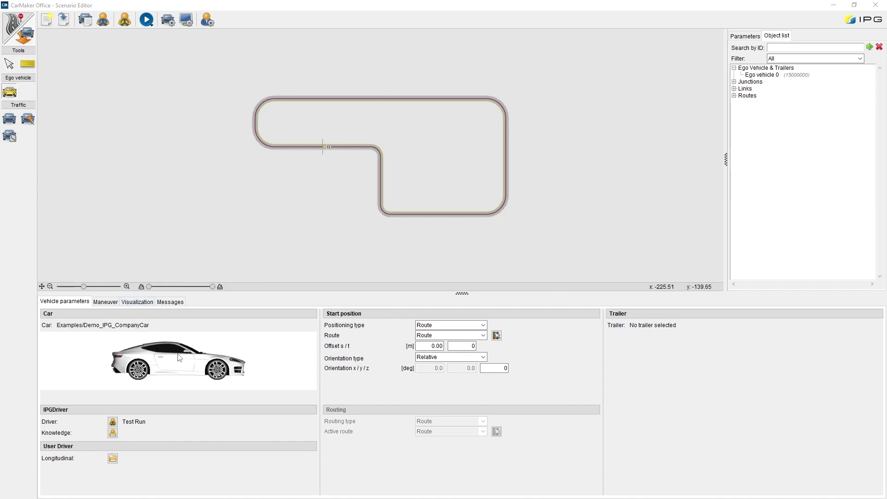
pyautogui.click(112, 421)
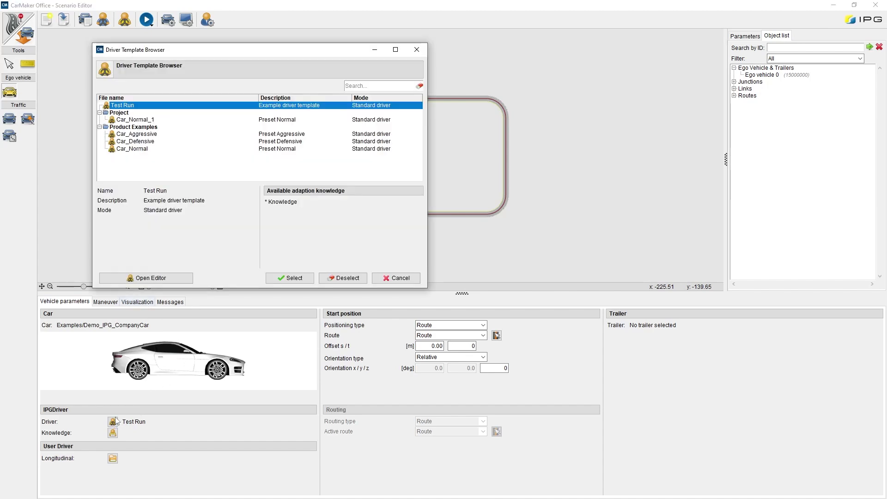
pyautogui.click(148, 149)
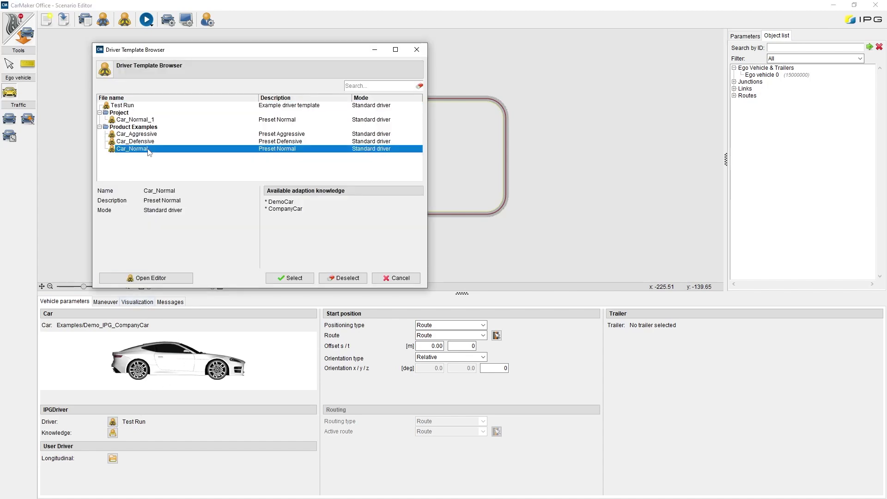
pyautogui.click(292, 278)
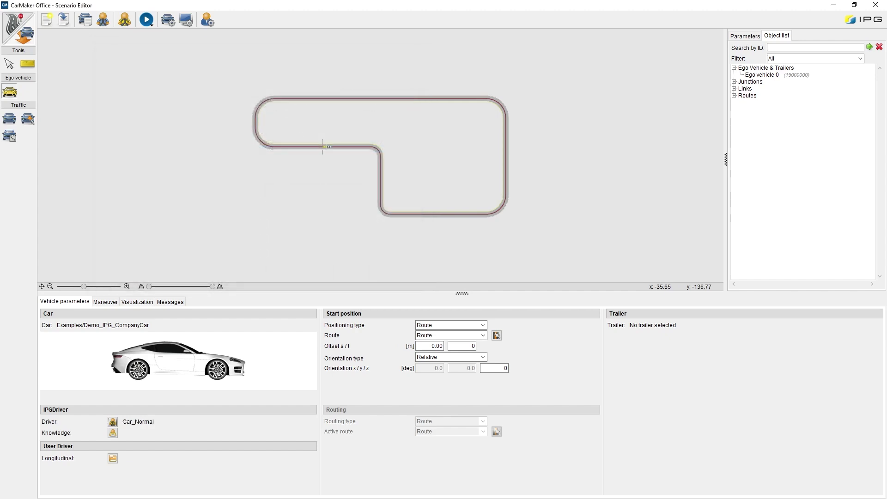
pyautogui.hotkey('alt', 'Tab')
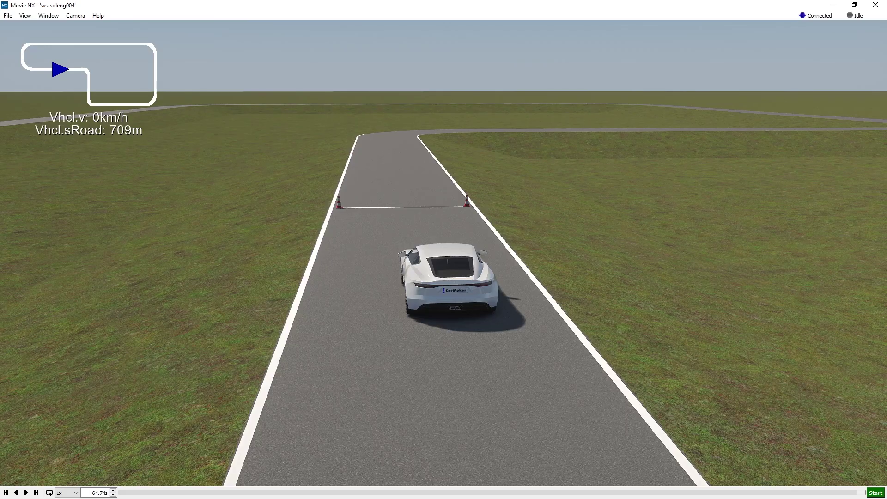
# Run the Car_Normal simulation in Movie NX around the full 709 m loop.
pyautogui.click(875, 493)
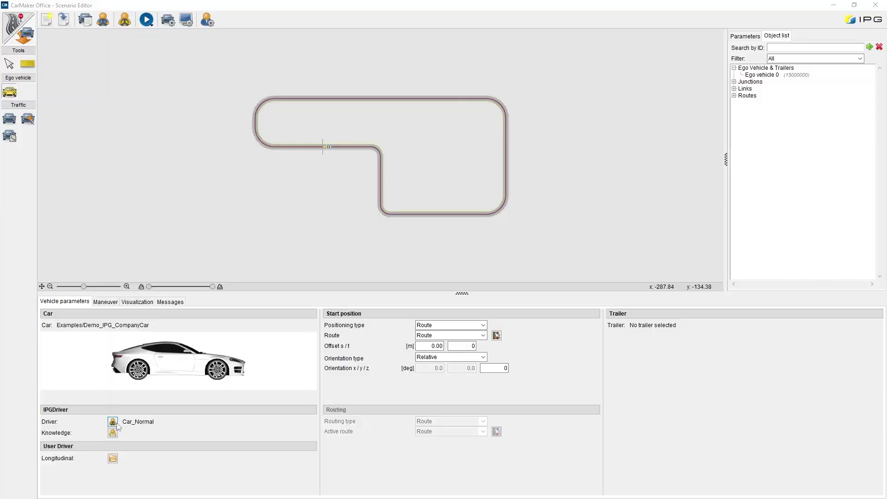
# Replace the ego vehicle's driver with the Car_Aggressive template.
pyautogui.click(113, 423)
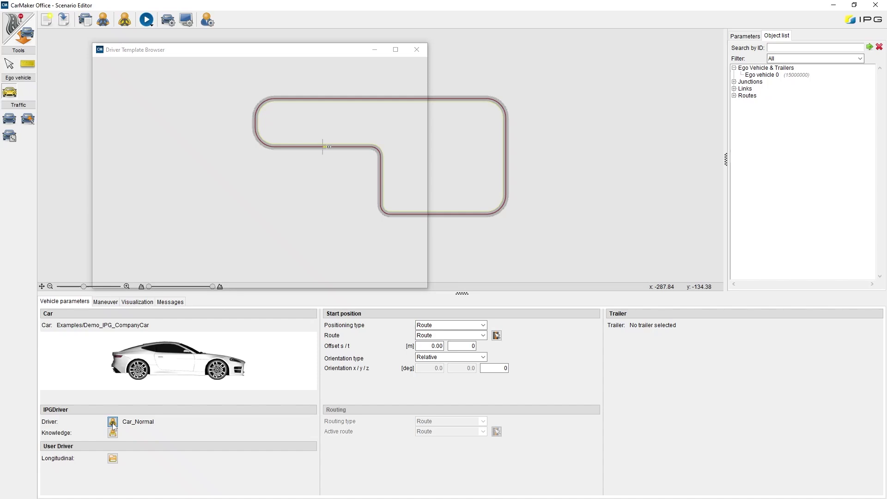
pyautogui.click(162, 135)
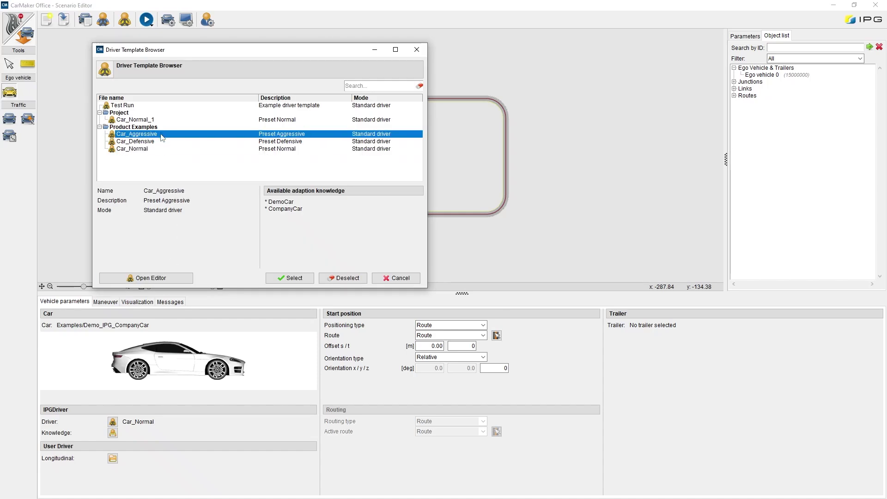
pyautogui.click(290, 279)
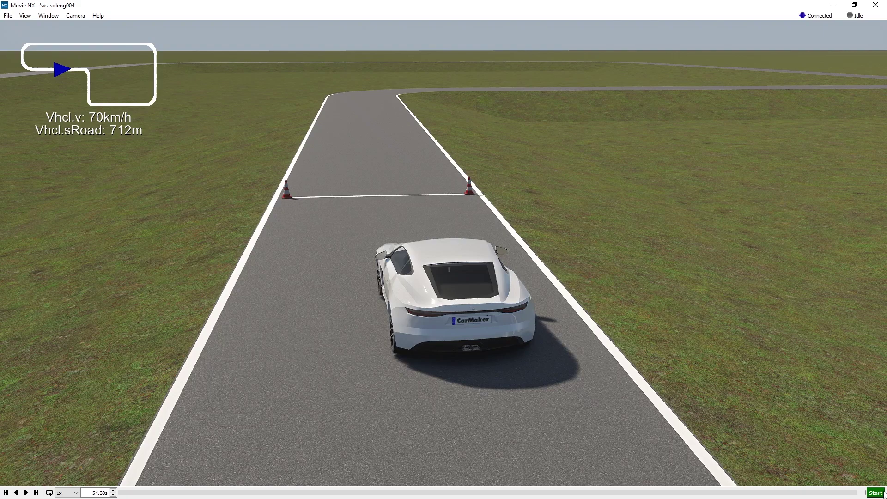
# Run the Car_Aggressive simulation in Movie NX, finishing idle at 64.7 s and 700.02 m.
pyautogui.click(875, 493)
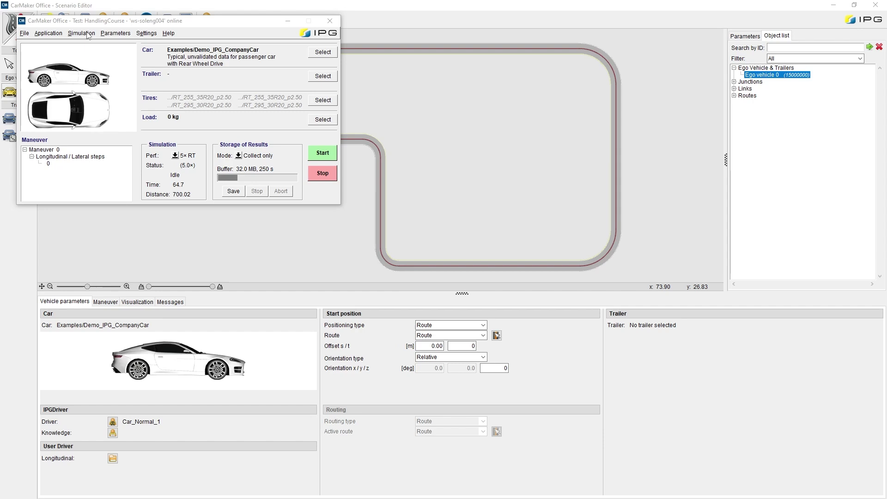
# Open Simulation > Driver Adaption to list Car_Normal_1's DemoCar and CompanyCar knowledge.
pyautogui.click(81, 33)
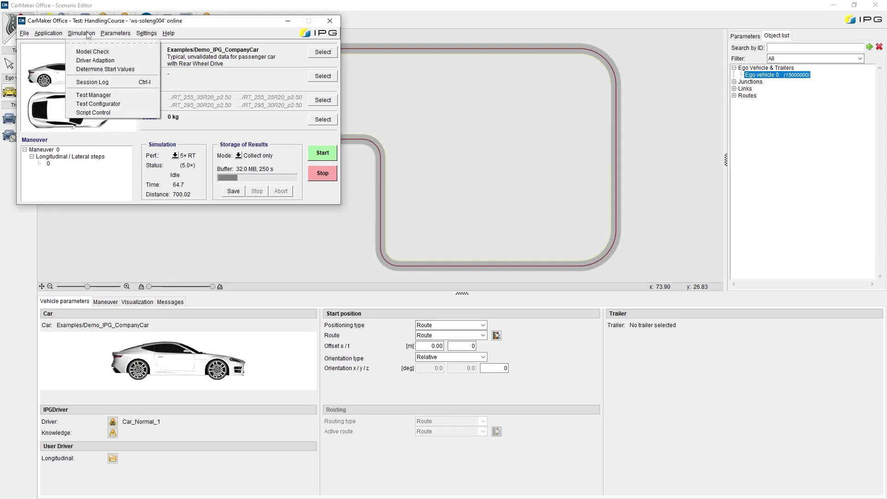
pyautogui.click(98, 61)
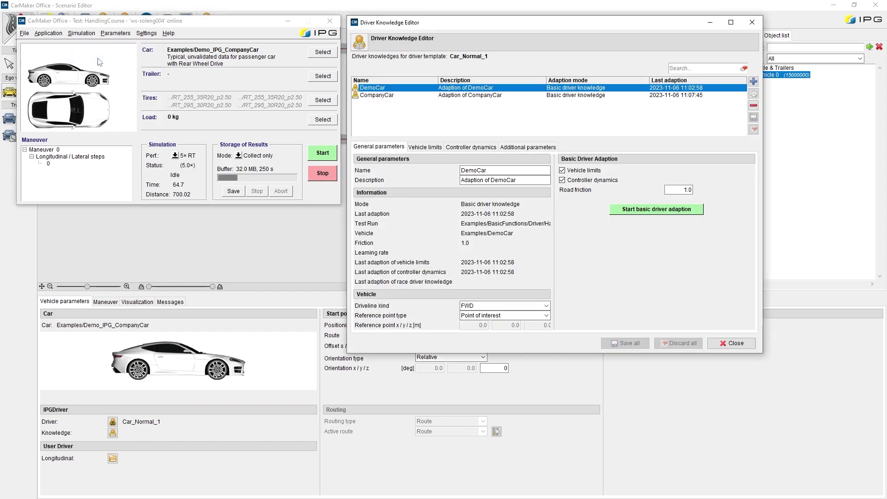
# Display CompanyCar's general parameters: RWD driveline, vehicle Examples/Demo_IPG_CompanyCar.
pyautogui.click(424, 96)
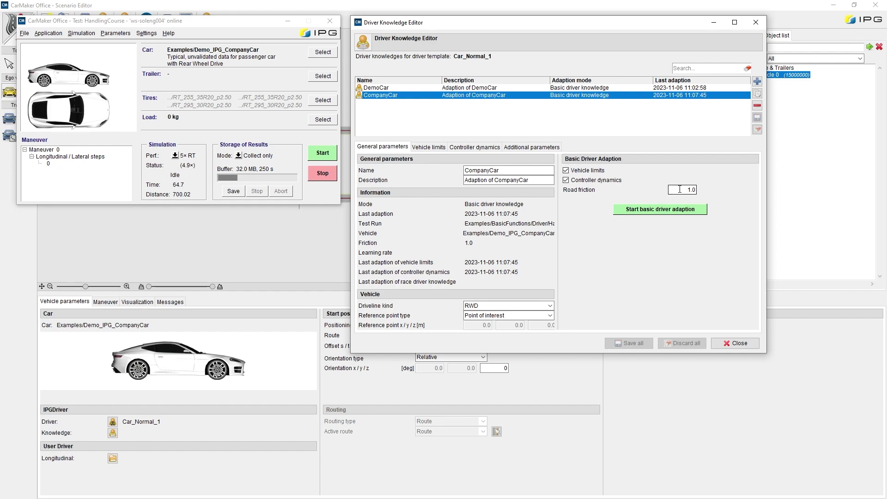
# Relearn CompanyCar's basic driver knowledge on HandlingCourse with simulation speed set to max.
pyautogui.click(655, 210)
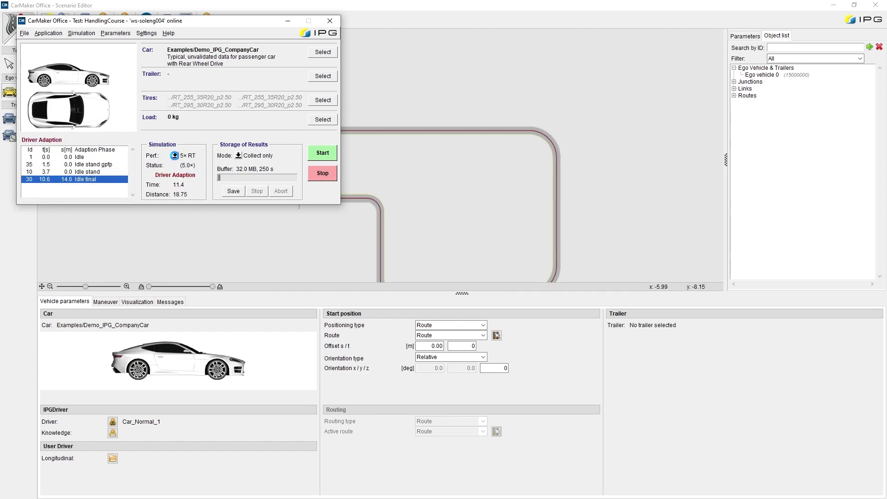
pyautogui.click(174, 155)
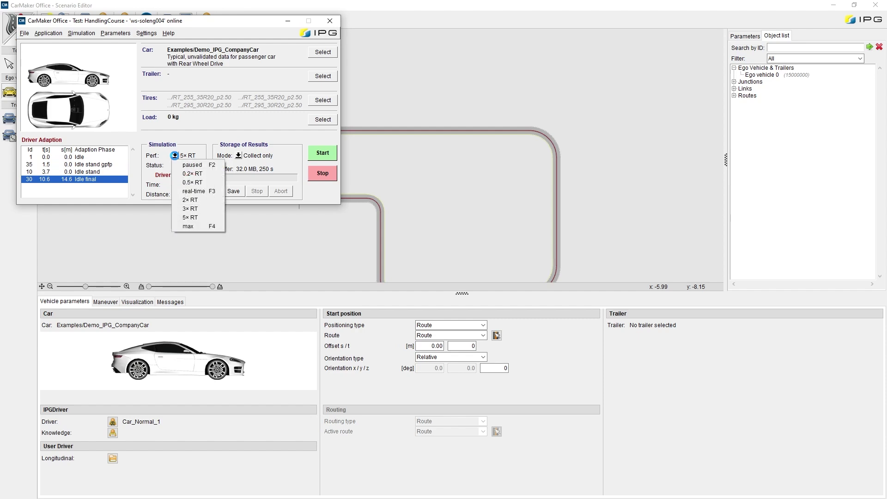
pyautogui.click(198, 225)
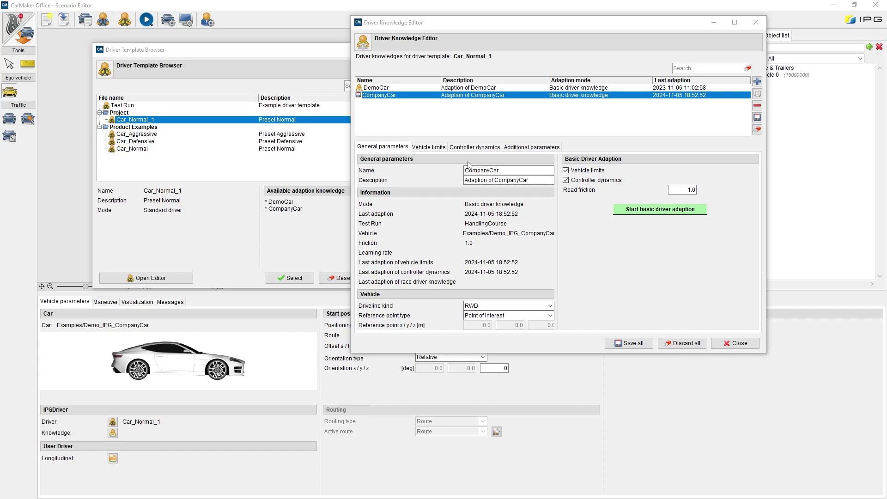
# Review CompanyCar's learned vehicle limits, controller dynamics and additional parameters.
pyautogui.click(425, 148)
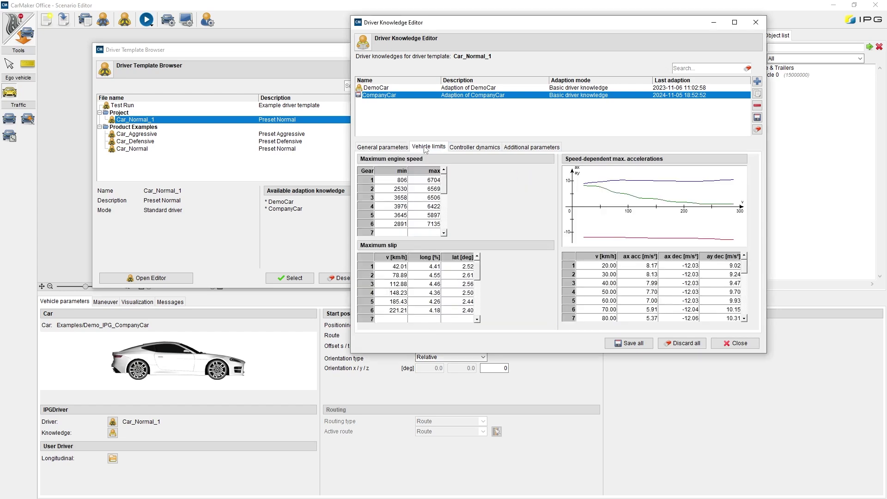
pyautogui.click(470, 148)
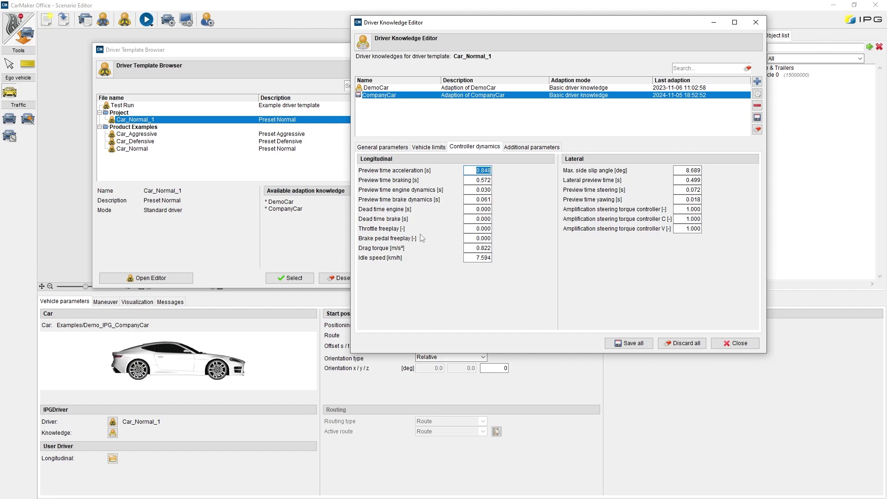
pyautogui.click(535, 147)
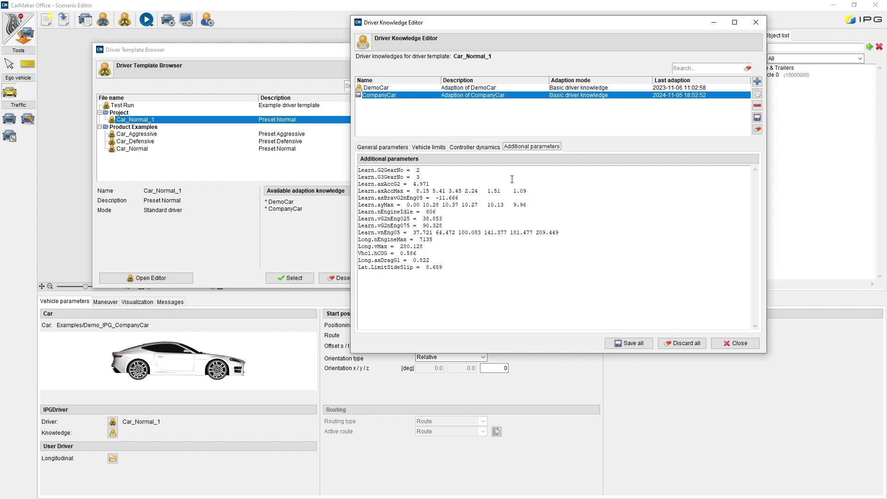
# Save all knowledge and close the Driver Knowledge Editor and Driver Template Browser.
pyautogui.click(628, 343)
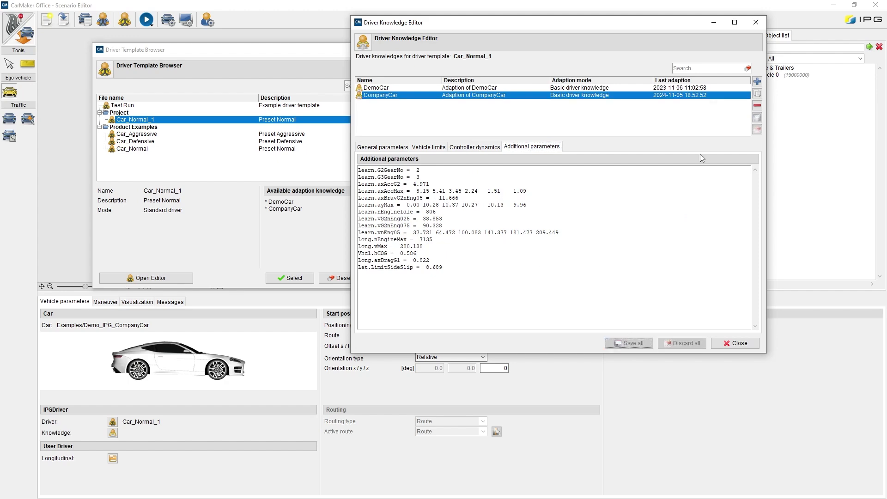
pyautogui.click(757, 28)
pyautogui.click(419, 53)
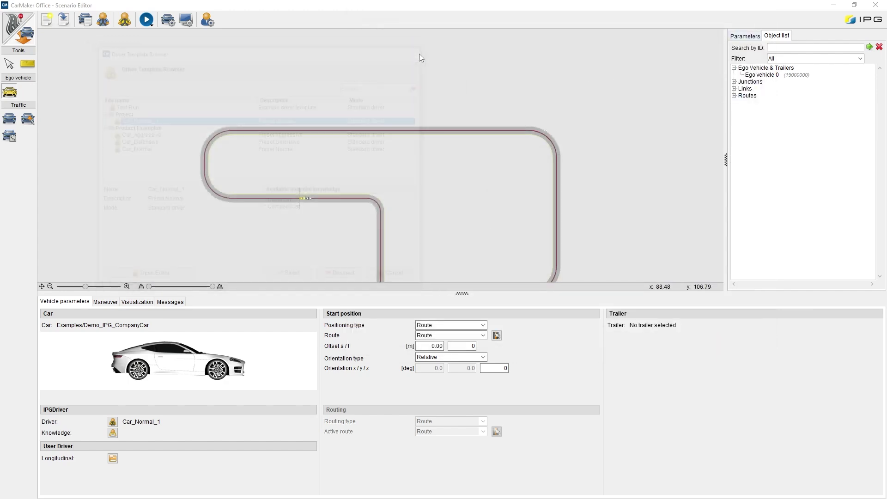
# Assign CompanyCar as Car_Normal_1's driver knowledge and bring up the Driver Template Browser.
pyautogui.click(113, 434)
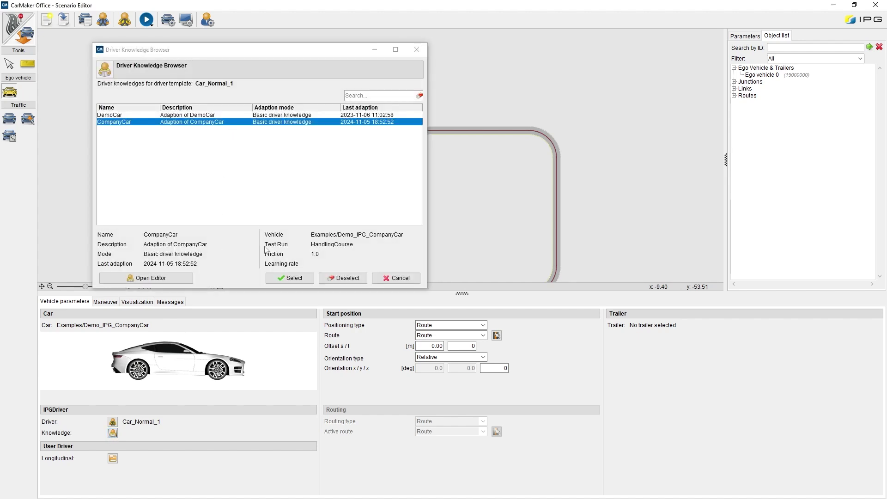
pyautogui.click(285, 279)
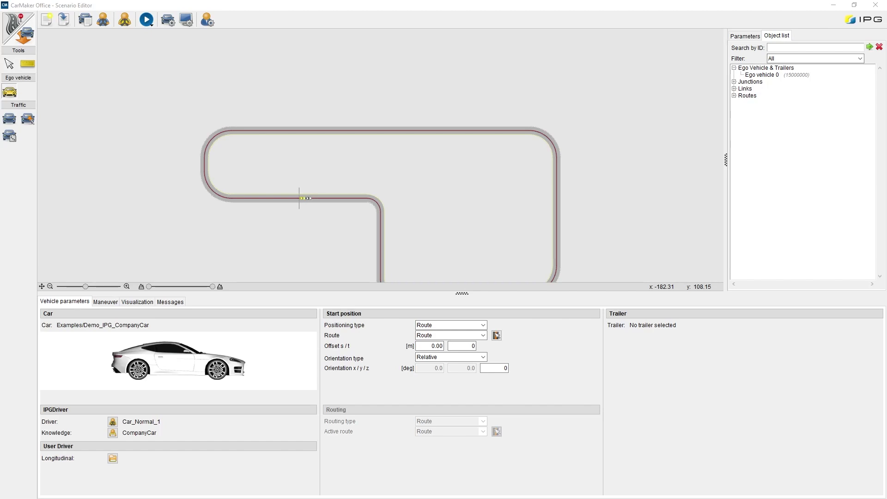
pyautogui.click(113, 422)
# Set Car_Normal_1's Mode to Race driver and run race driver adaption.
pyautogui.click(179, 279)
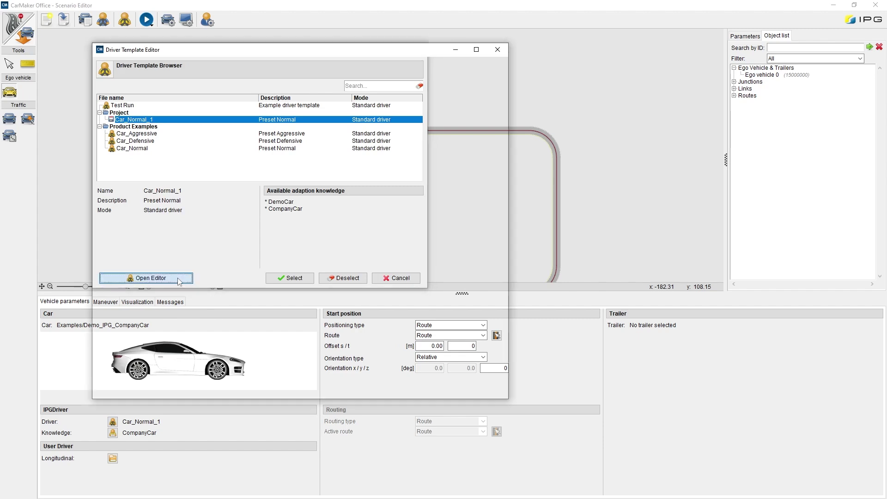
pyautogui.click(242, 252)
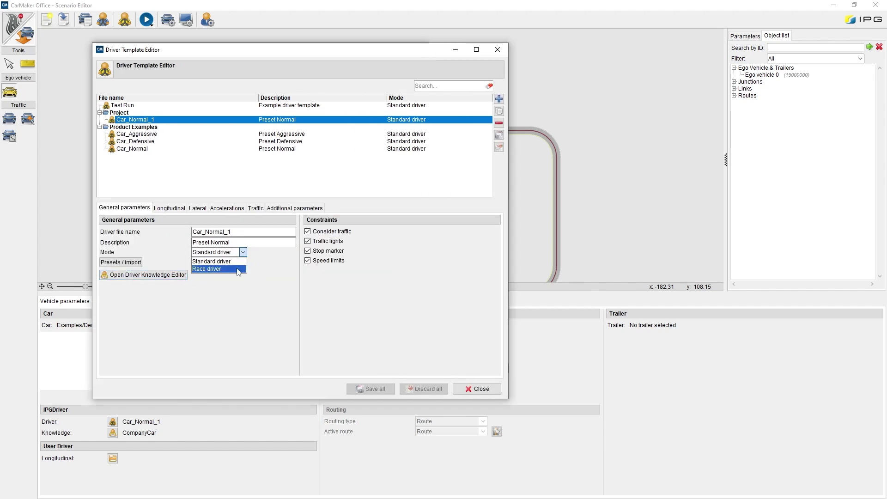
pyautogui.click(238, 269)
pyautogui.click(171, 275)
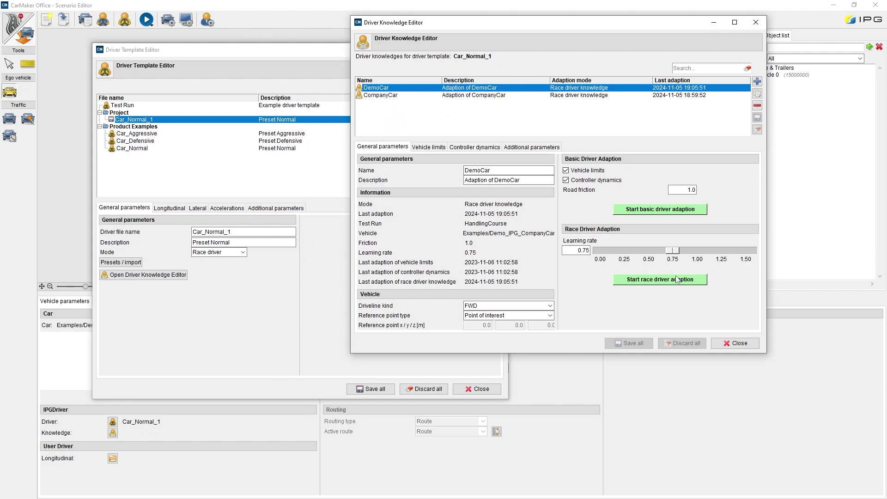
pyautogui.click(658, 283)
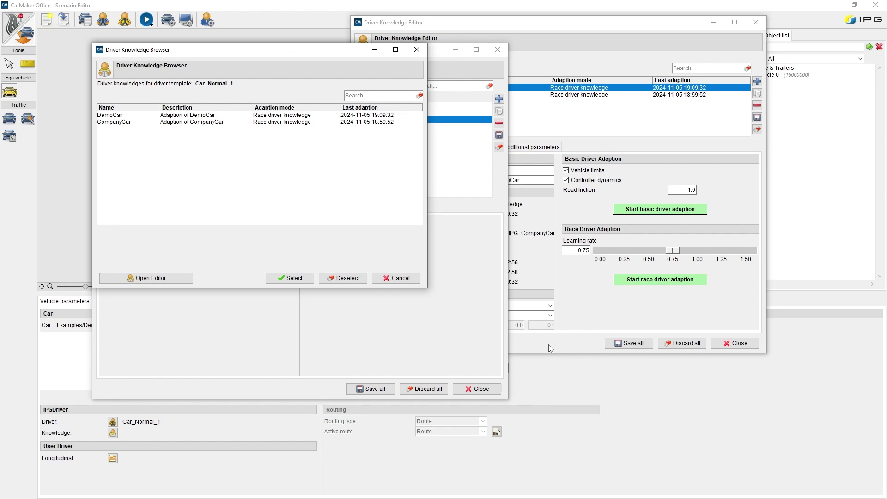
# Select CompanyCar for the race driver, save the template, and close all driver dialogs.
pyautogui.click(282, 123)
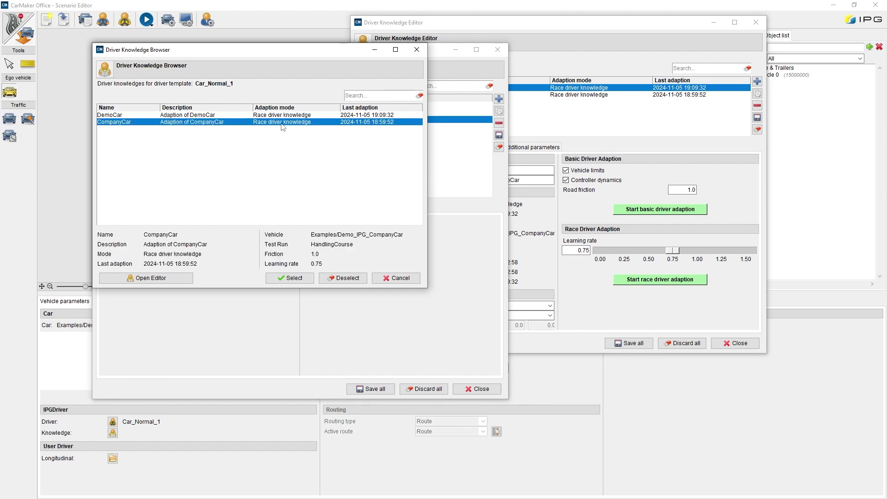
pyautogui.click(309, 279)
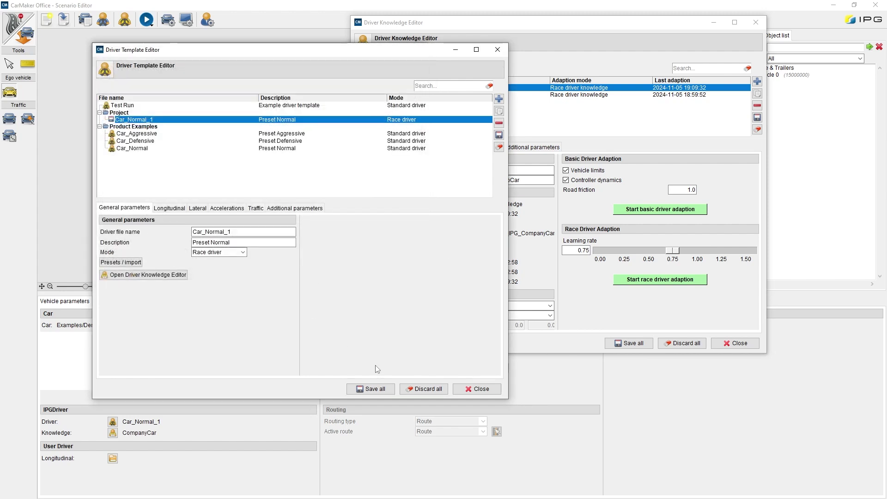
pyautogui.click(380, 389)
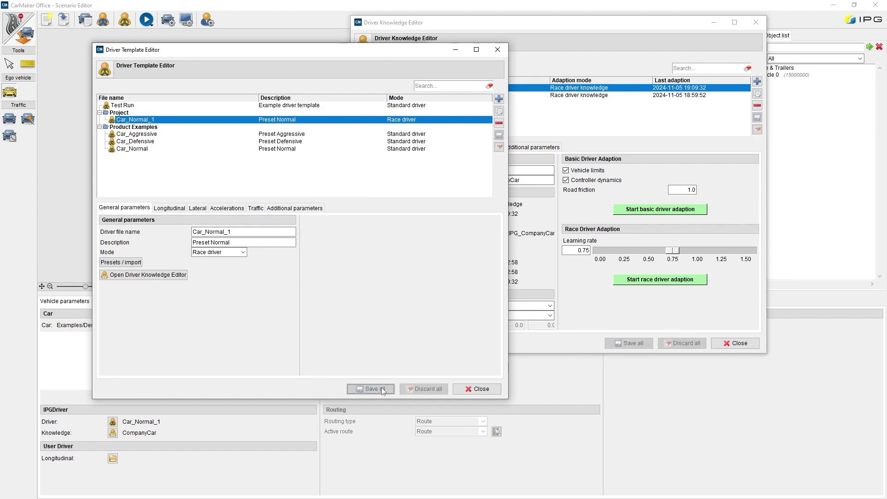
pyautogui.click(477, 389)
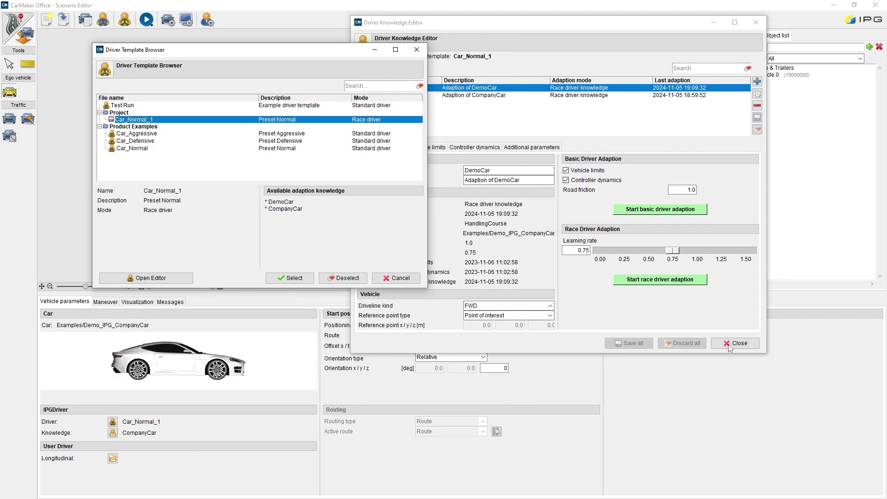
pyautogui.press('Escape')
pyautogui.click(738, 343)
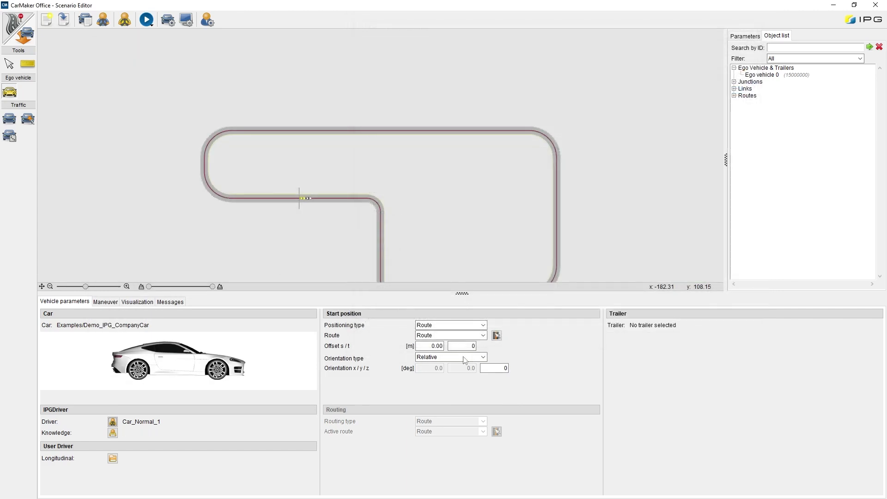
# Reassign CompanyCar as the driver knowledge from the Knowledge list.
pyautogui.click(112, 432)
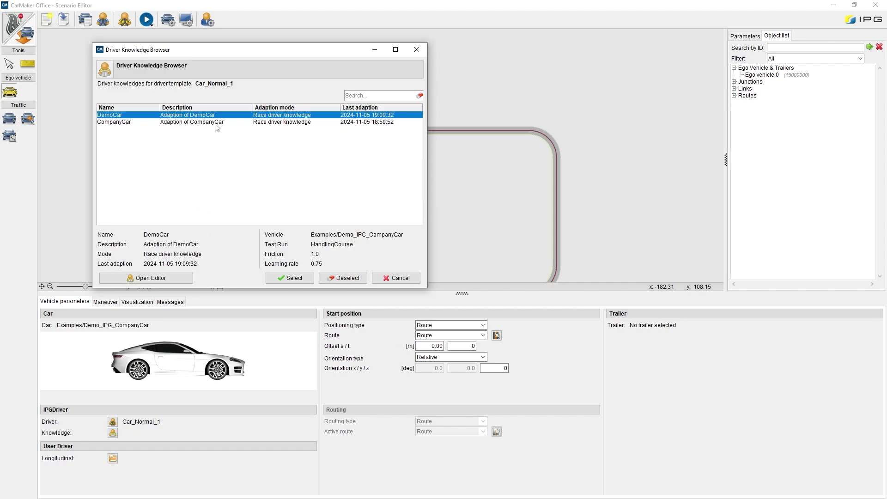
pyautogui.click(218, 122)
pyautogui.click(294, 278)
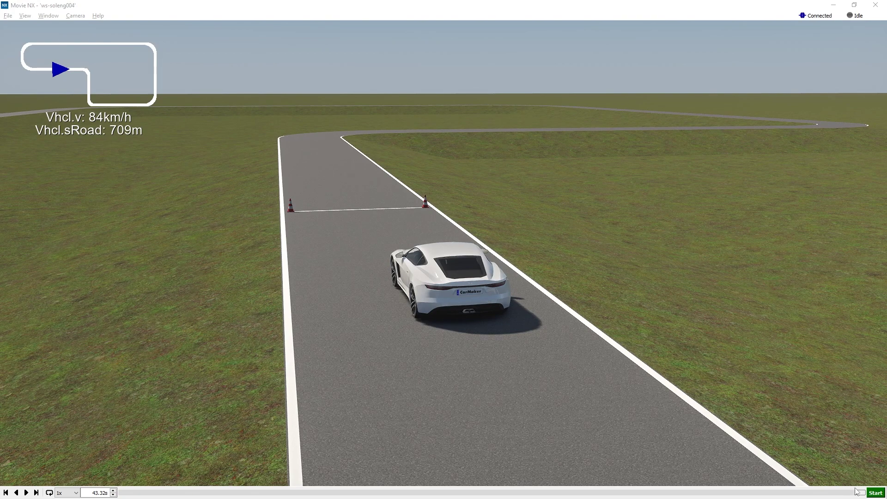
# Start a new Movie NX run of the race driver on the handling course.
pyautogui.click(876, 493)
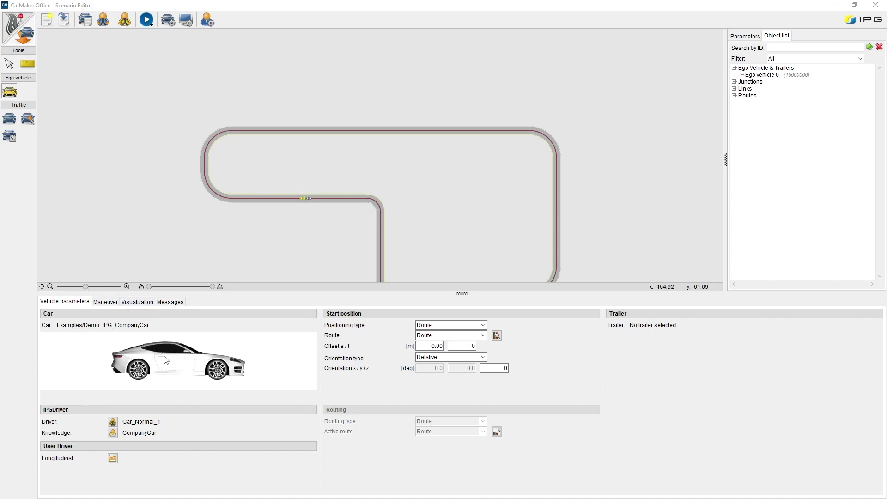
# Set Car_Normal_1's Mode to Standard driver and tick Overtaking under Traffic.
pyautogui.click(114, 421)
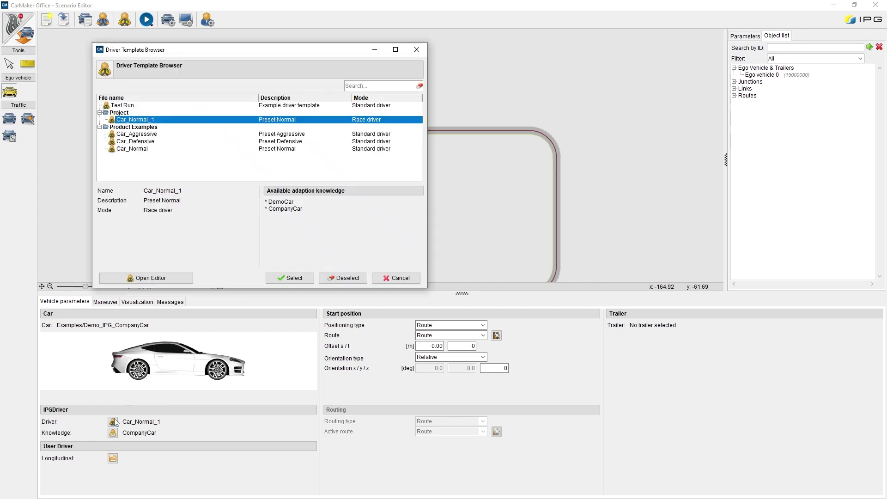
pyautogui.click(171, 277)
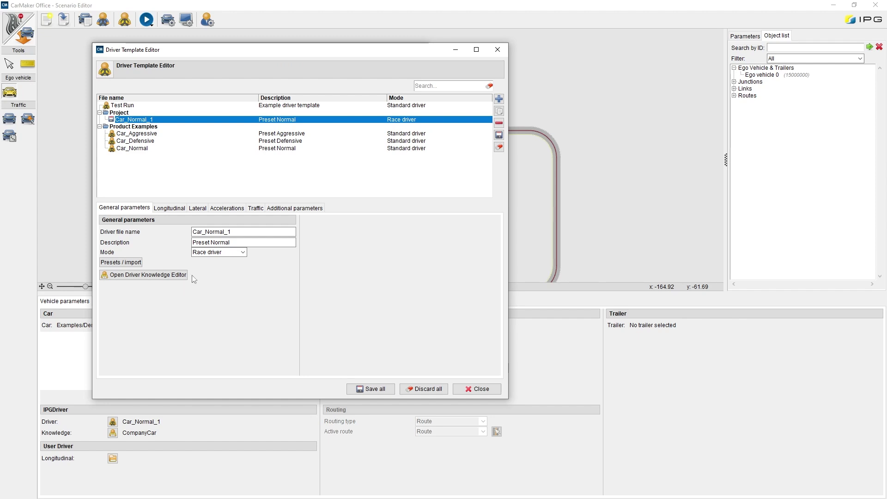
pyautogui.click(216, 252)
pyautogui.click(216, 264)
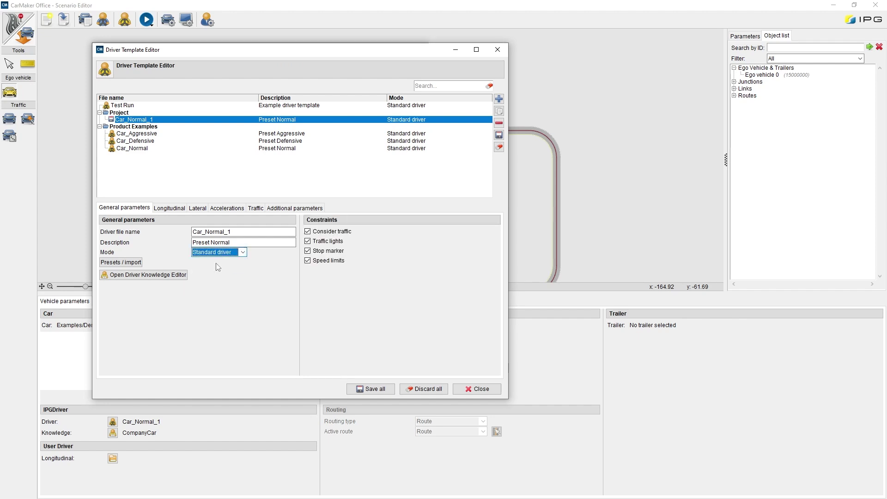
pyautogui.click(342, 235)
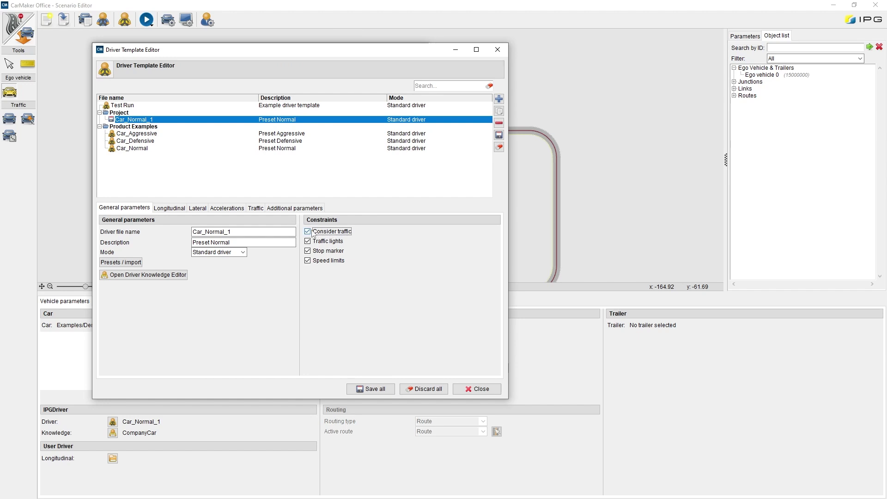
pyautogui.click(256, 208)
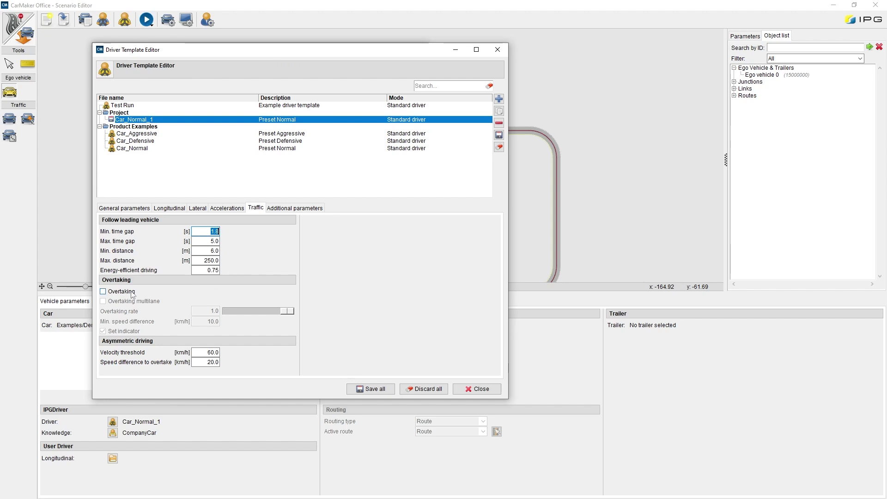
pyautogui.click(132, 292)
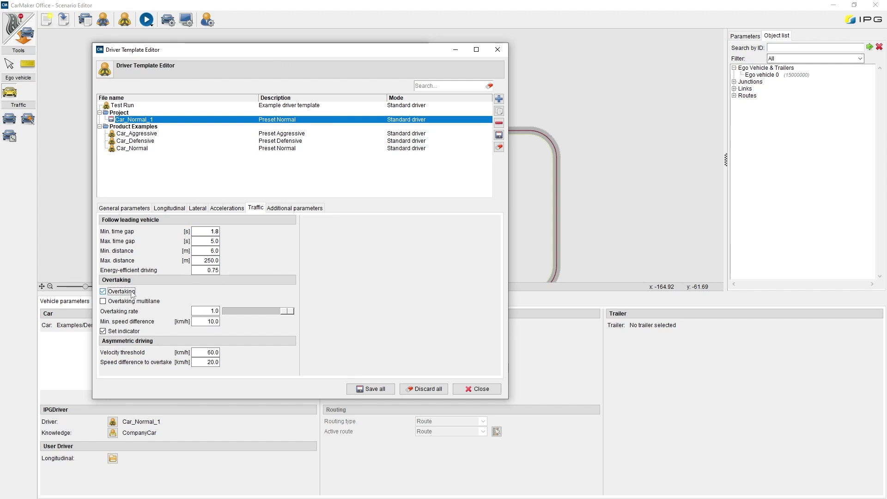